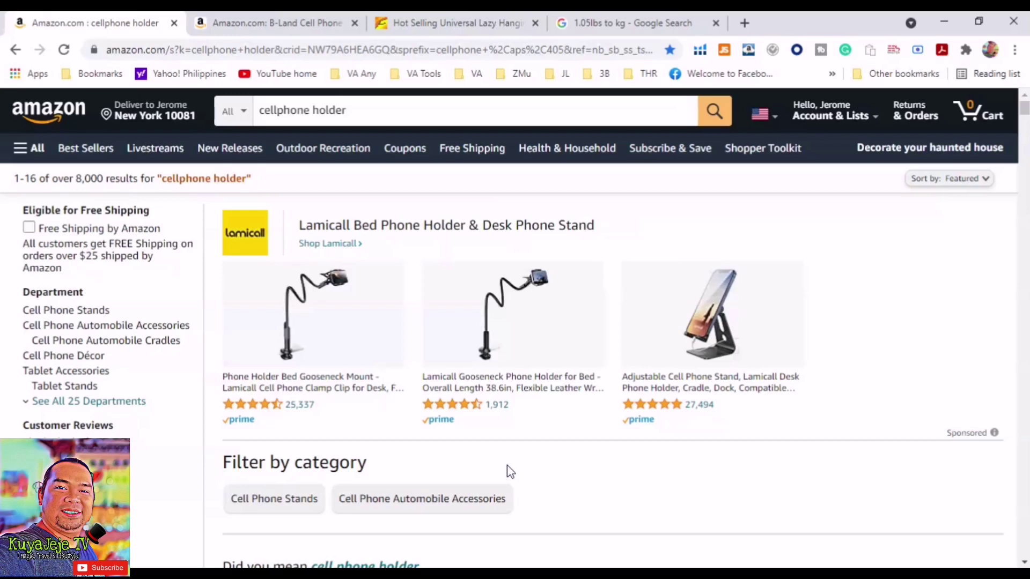
# - Resubmit the 'cellphone holder' search and scroll the listings' sales-rank, ASIN and seller panels
pyautogui.click(257, 110)
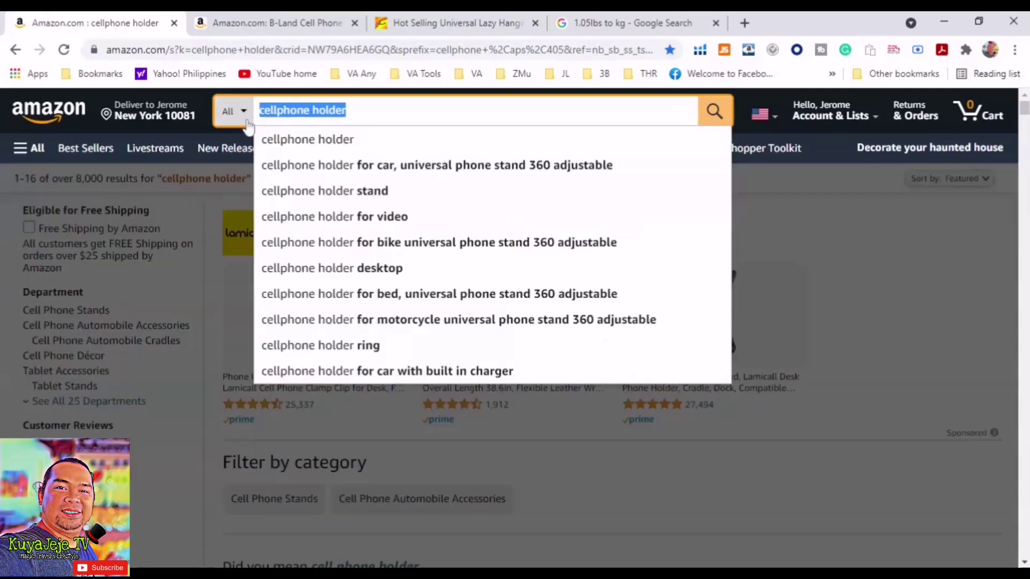
pyautogui.click(375, 111)
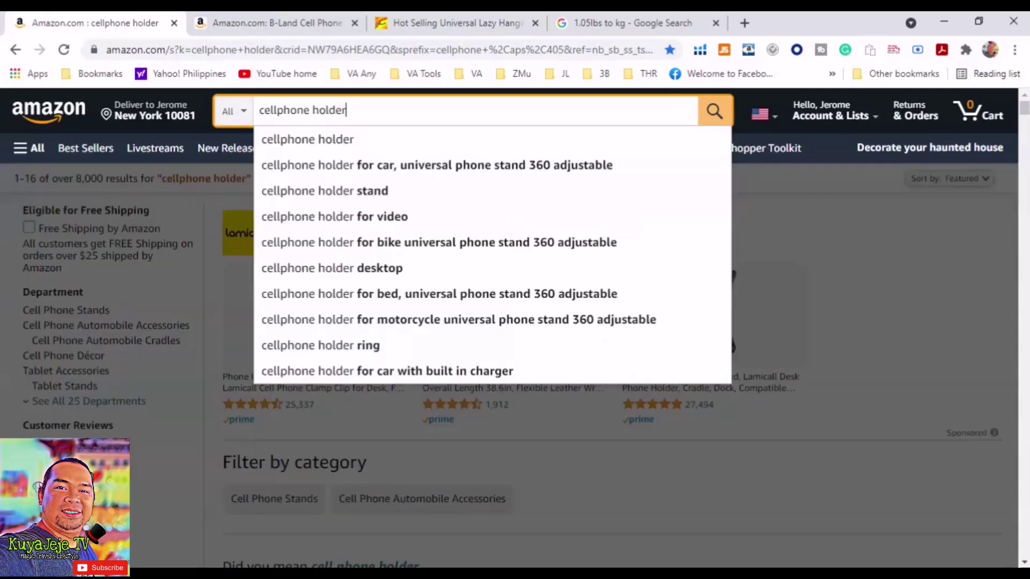
pyautogui.click(708, 119)
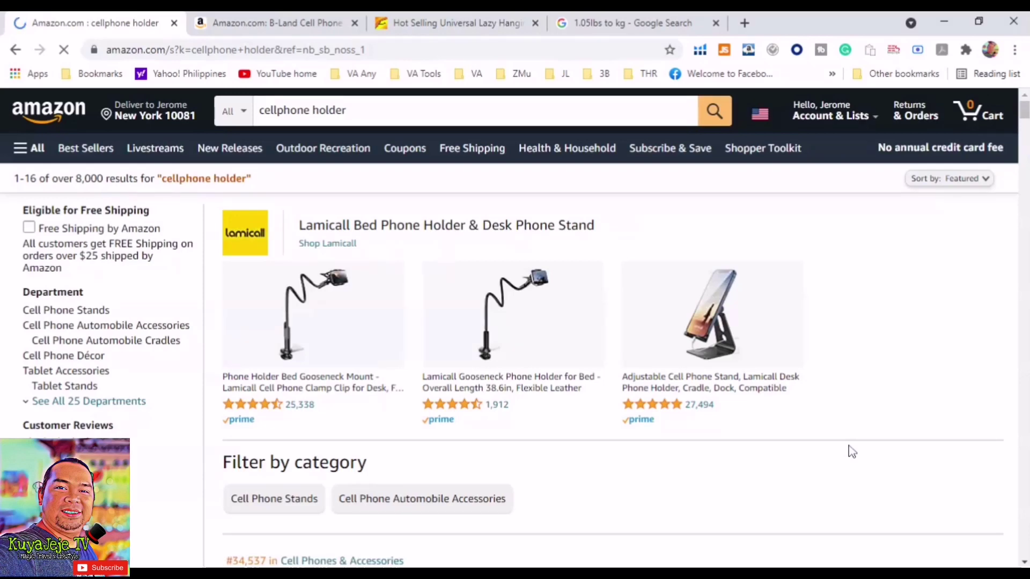
pyautogui.scroll(-15, 568, 439)
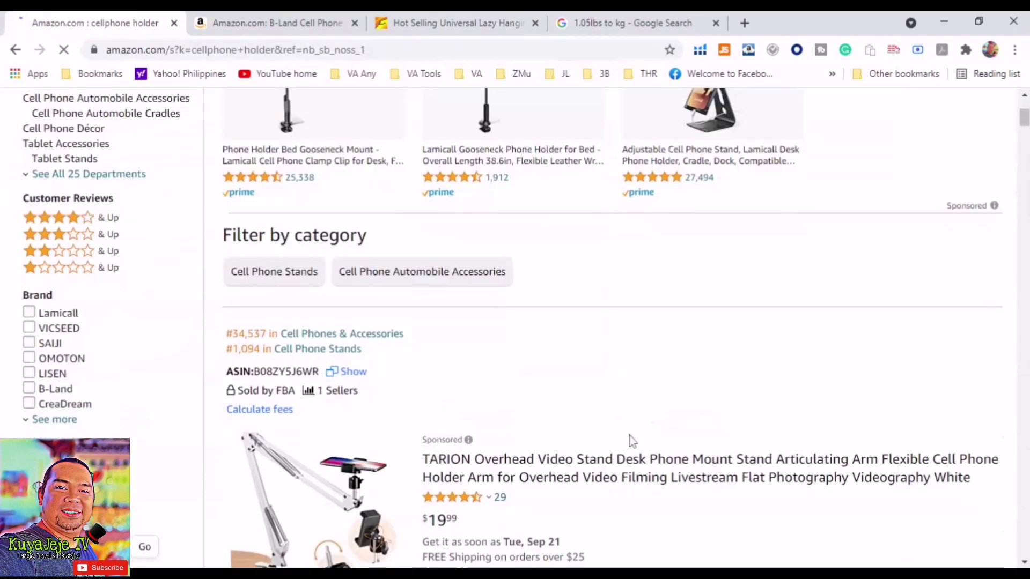
pyautogui.scroll(-20, 636, 441)
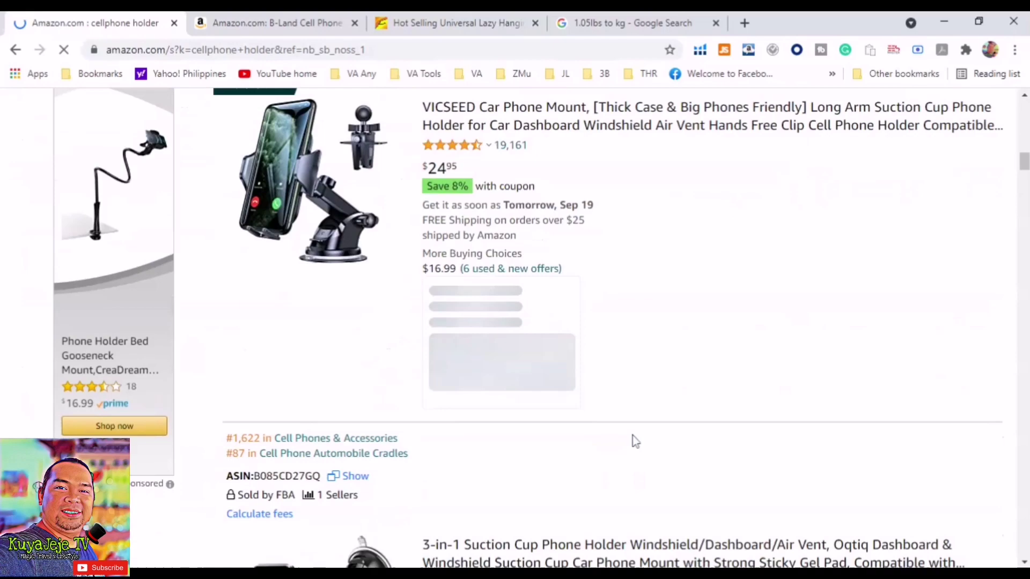
pyautogui.scroll(-9, 637, 444)
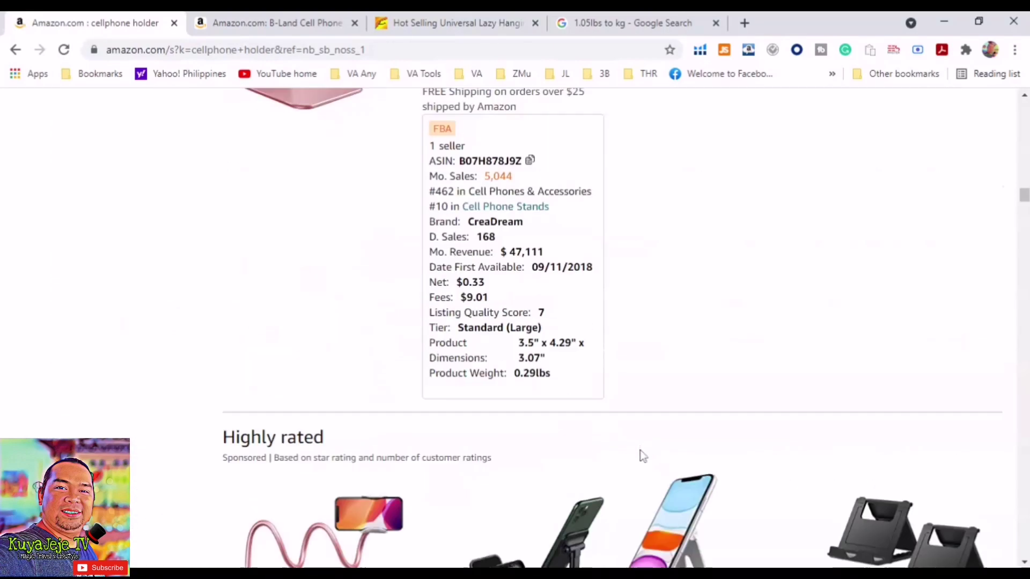
pyautogui.scroll(1, 641, 457)
pyautogui.scroll(20, 640, 457)
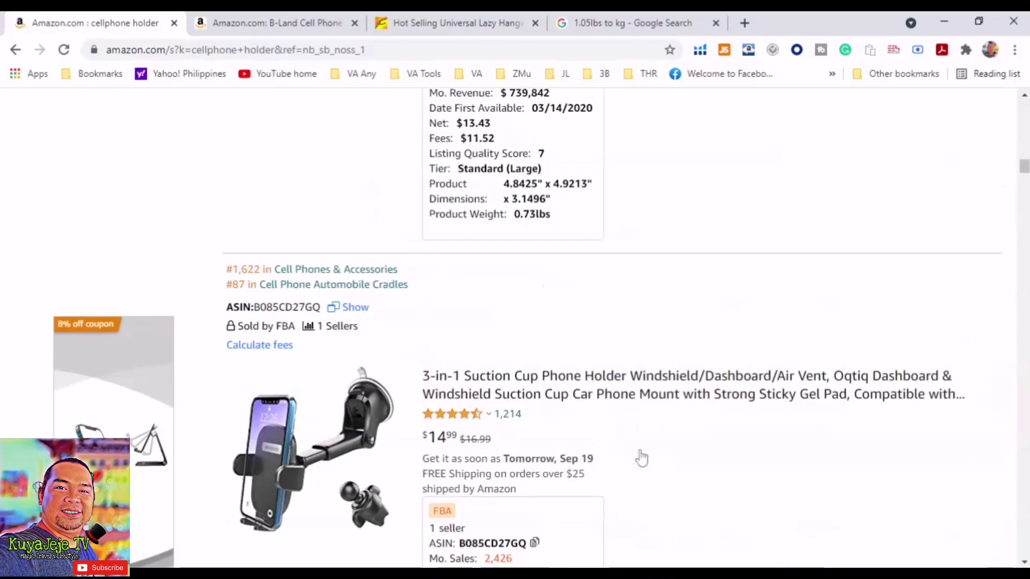
pyautogui.scroll(10, 642, 457)
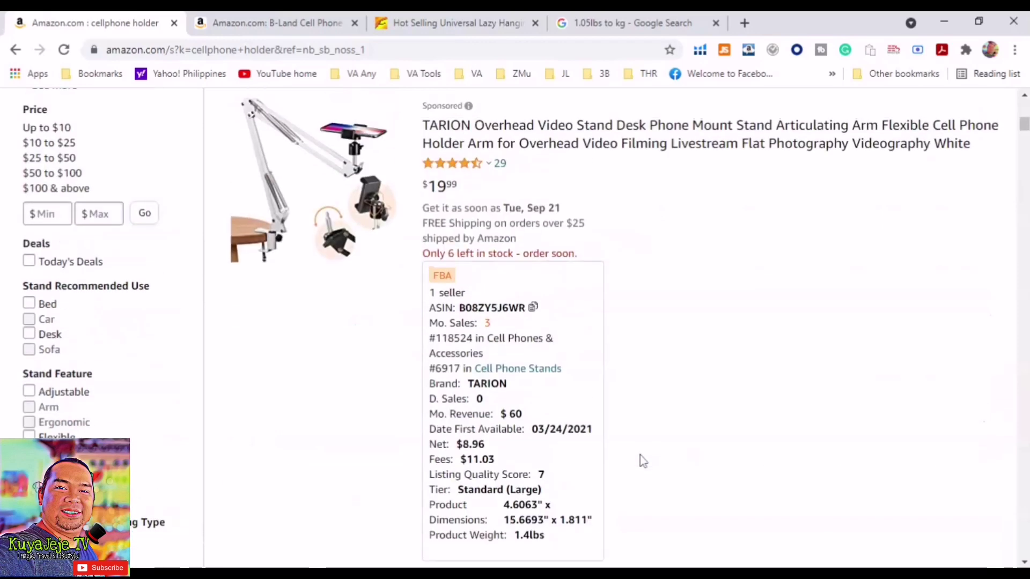
pyautogui.scroll(3, 640, 461)
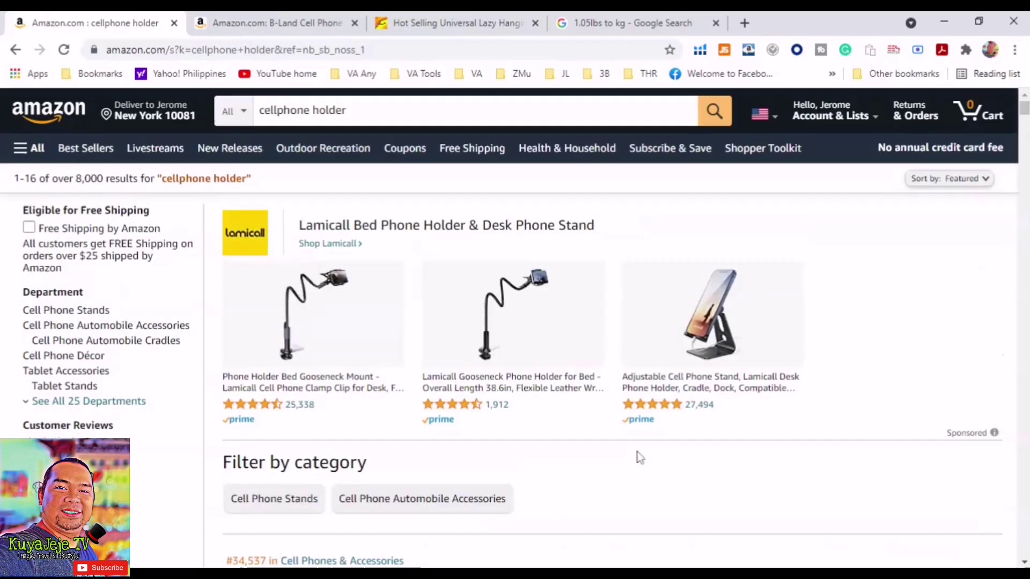
# - Run Xray on the 'cellphone holder' results to show 5,906 search volume and $2,392,867 revenue
pyautogui.click(700, 51)
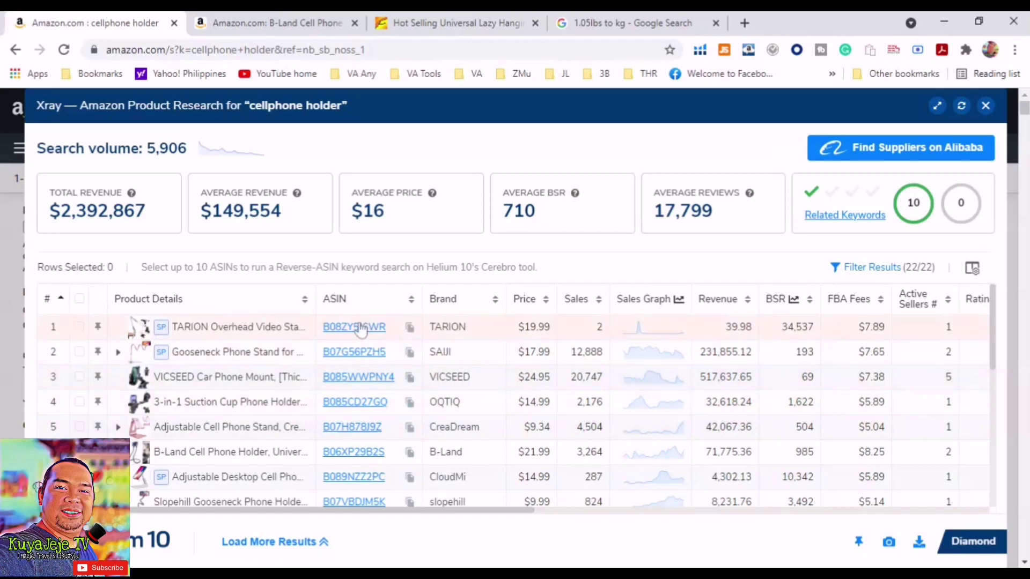
pyautogui.moveTo(364, 362)
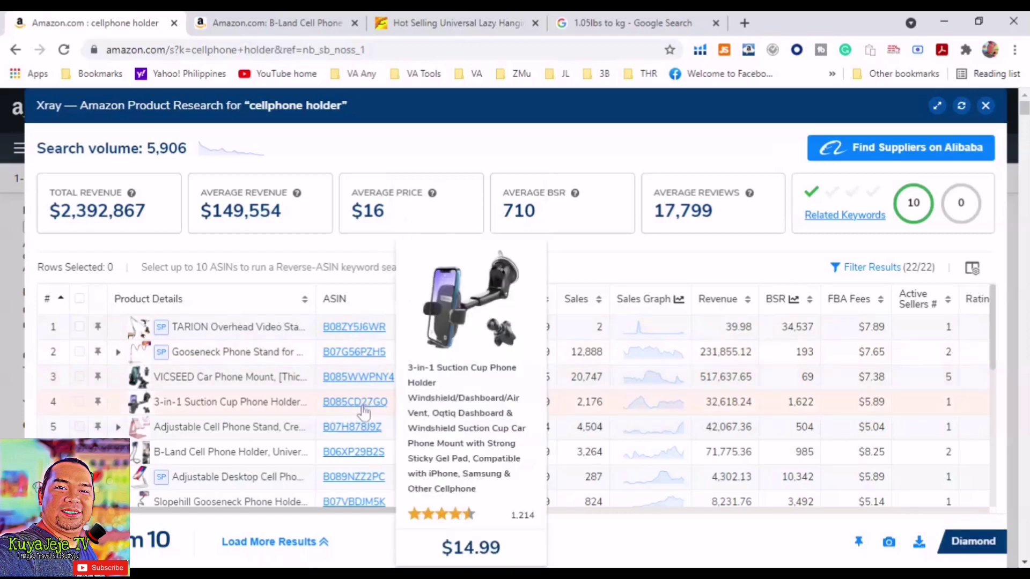
pyautogui.moveTo(363, 437)
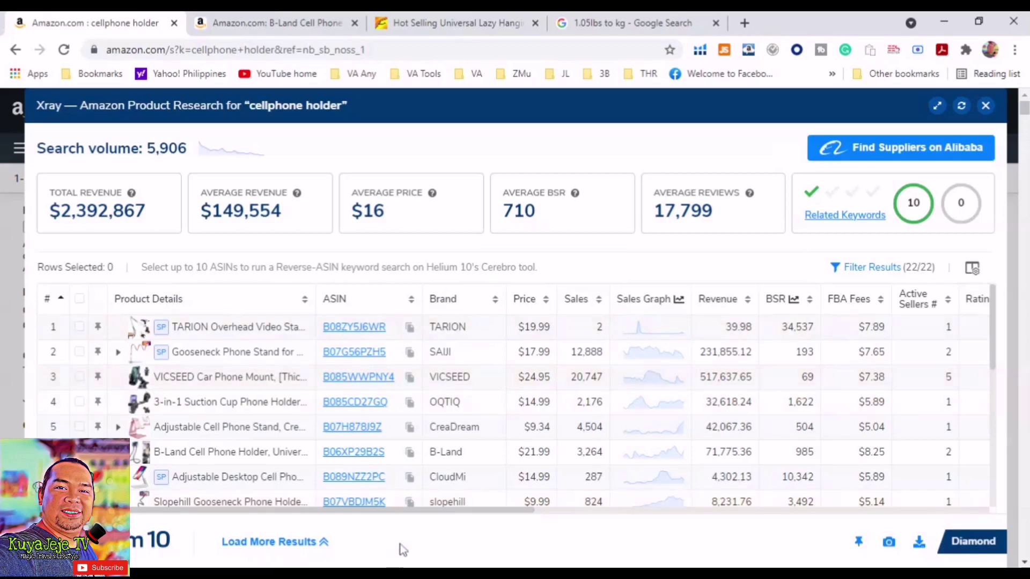
# - Scroll the Xray table right past Ratings and Reviews to Size Tier, Dimensions, Weight and Creation Date
pyautogui.moveTo(494, 516); pyautogui.dragTo(642, 514)
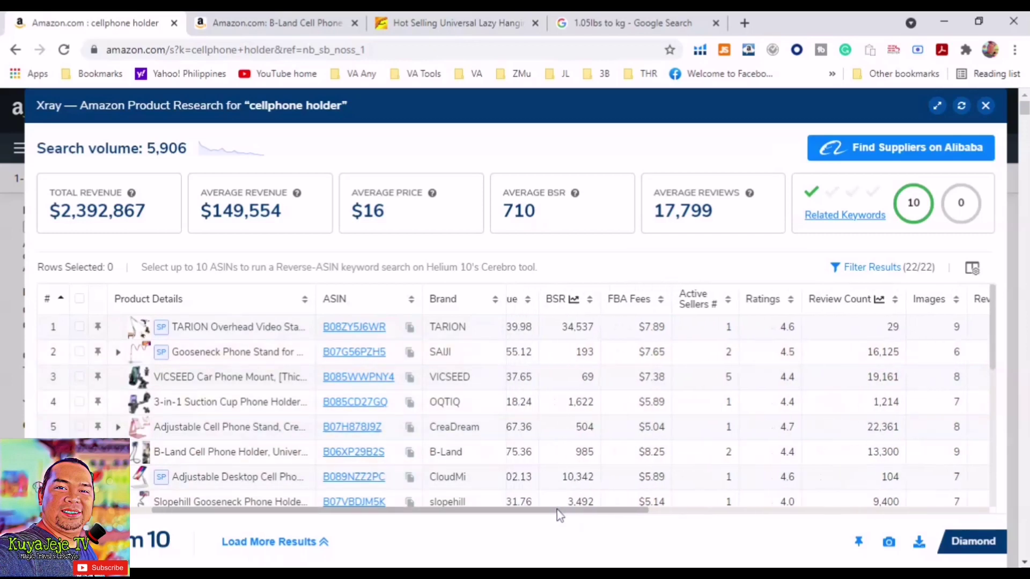
pyautogui.moveTo(557, 510); pyautogui.dragTo(535, 511)
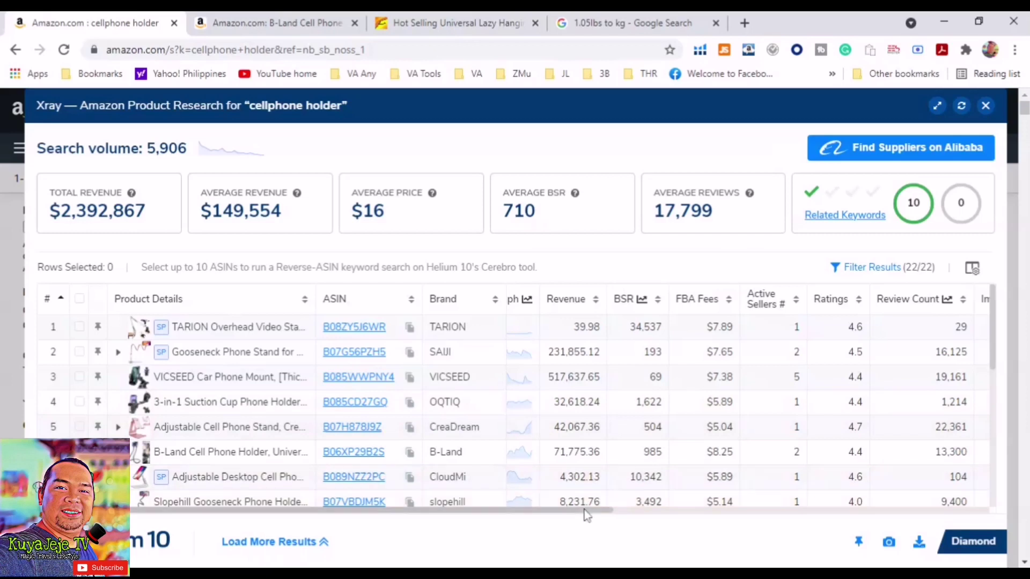
pyautogui.moveTo(585, 510); pyautogui.dragTo(668, 513)
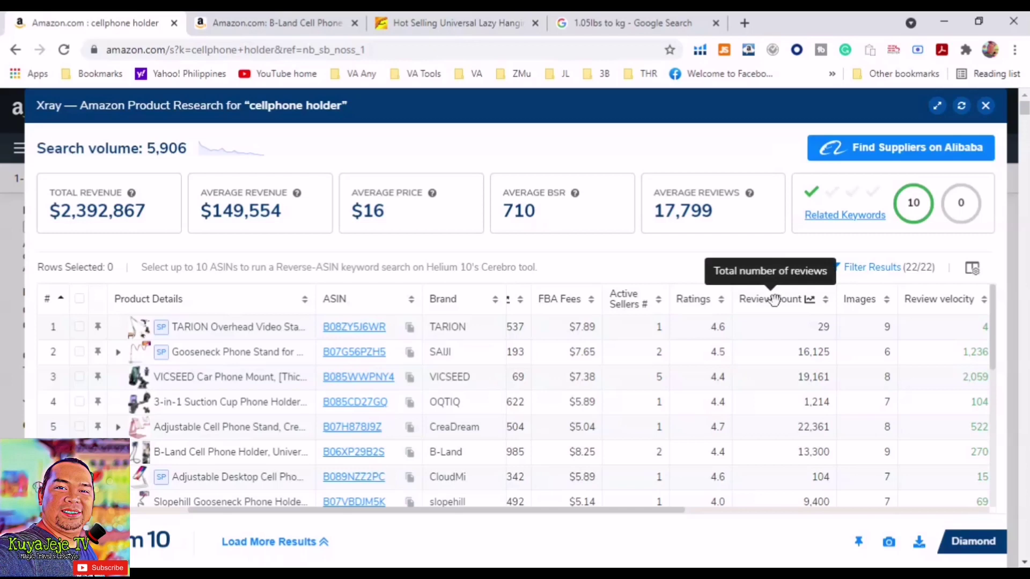
pyautogui.moveTo(656, 510); pyautogui.dragTo(786, 512)
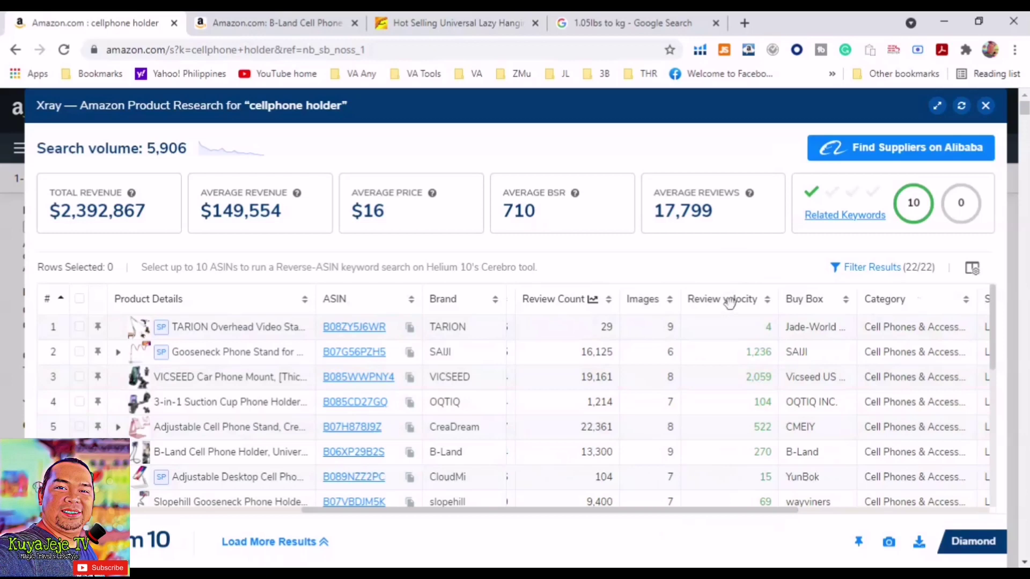
pyautogui.moveTo(730, 303)
pyautogui.hscroll(5, 780, 507)
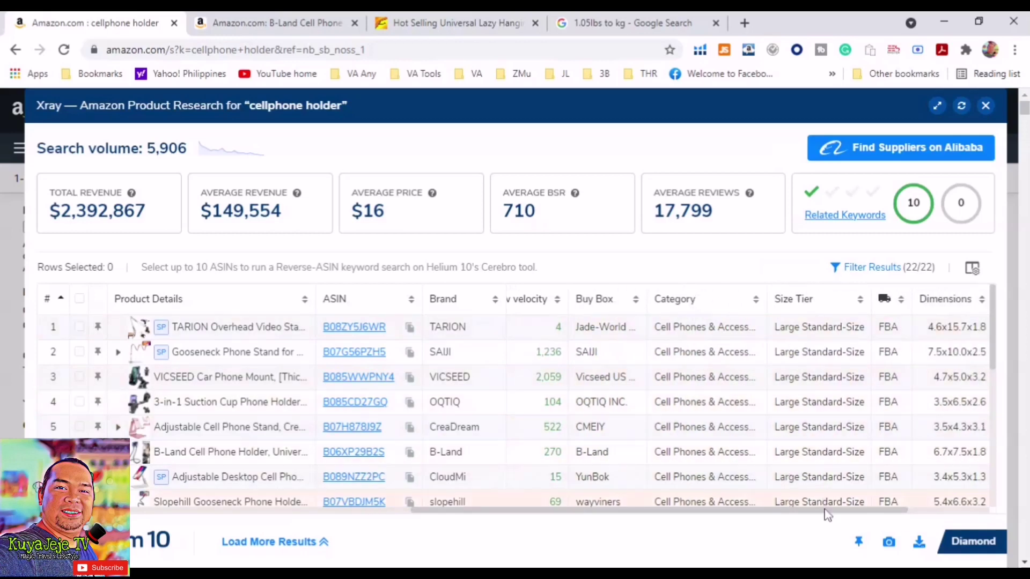
pyautogui.hscroll(3, 891, 507)
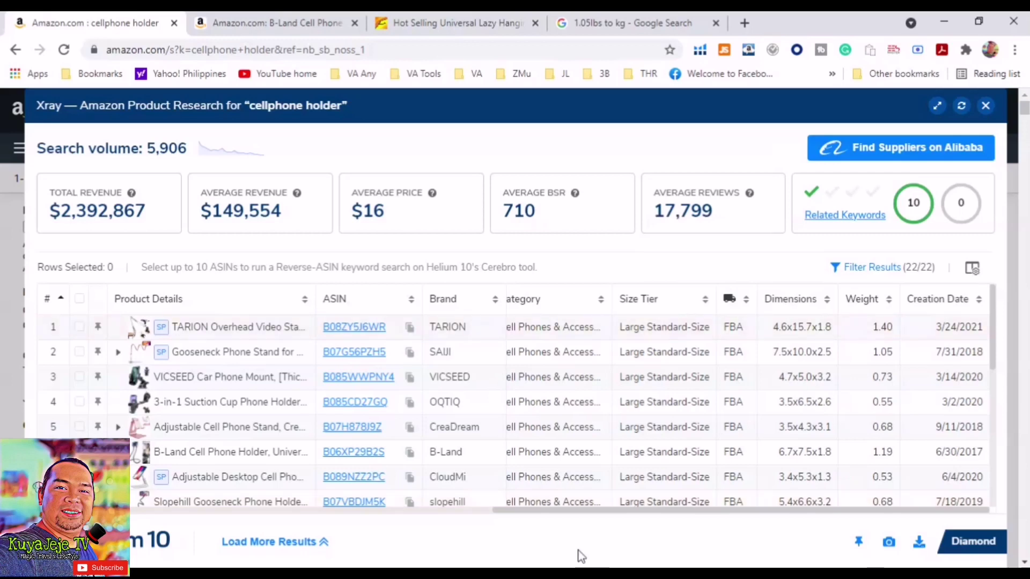
# - Scroll the Xray table back left and switch to the B-Land Cell Phone Holder product tab
pyautogui.moveTo(634, 512); pyautogui.dragTo(270, 514)
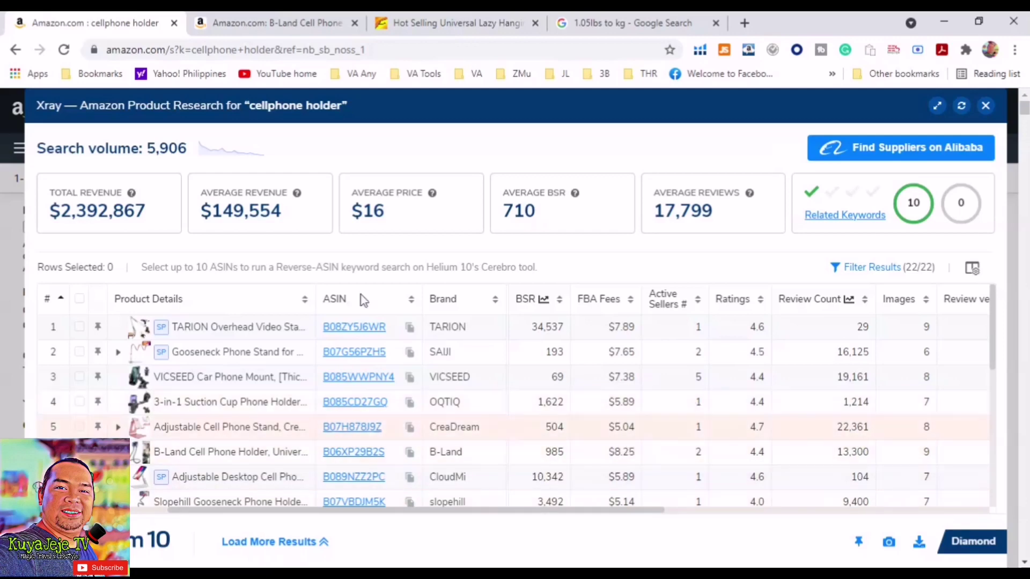
pyautogui.click(260, 19)
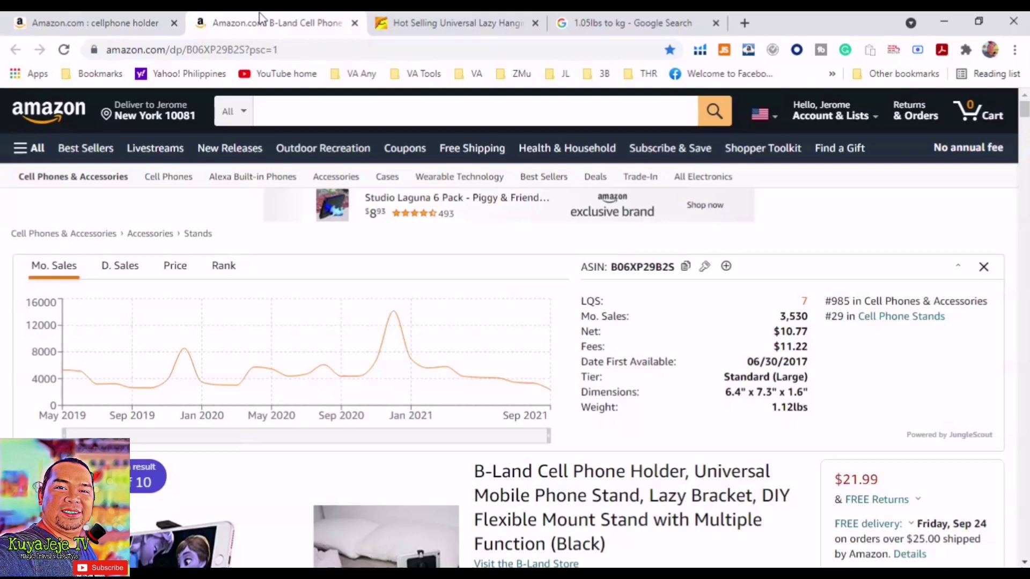
# - Switch to the Alibaba tab for the lazy hanging-neck phone holder, priced $0.90–$1.49 per piece
pyautogui.click(423, 17)
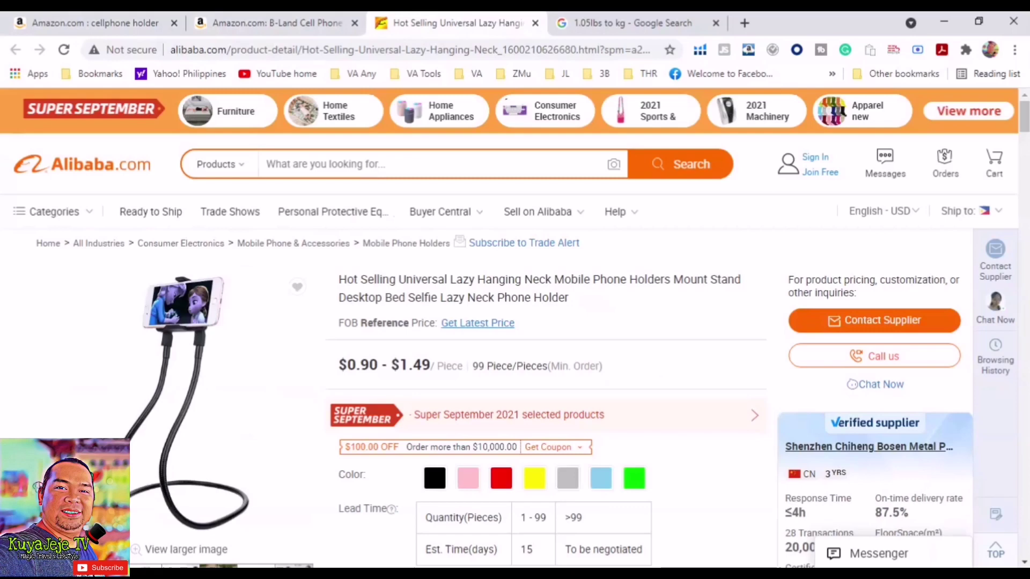
pyautogui.scroll(-4, 638, 357)
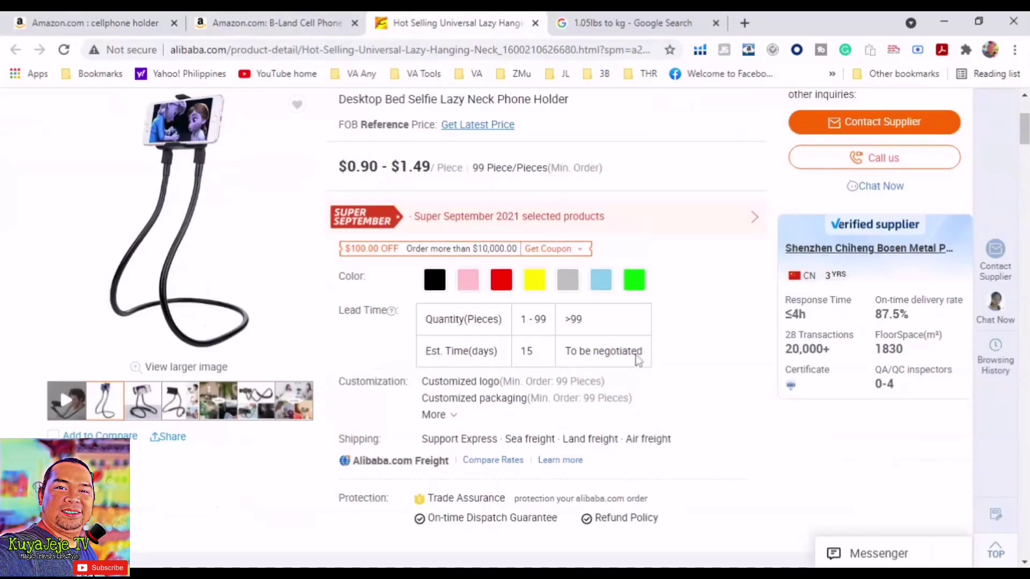
pyautogui.scroll(4, 638, 357)
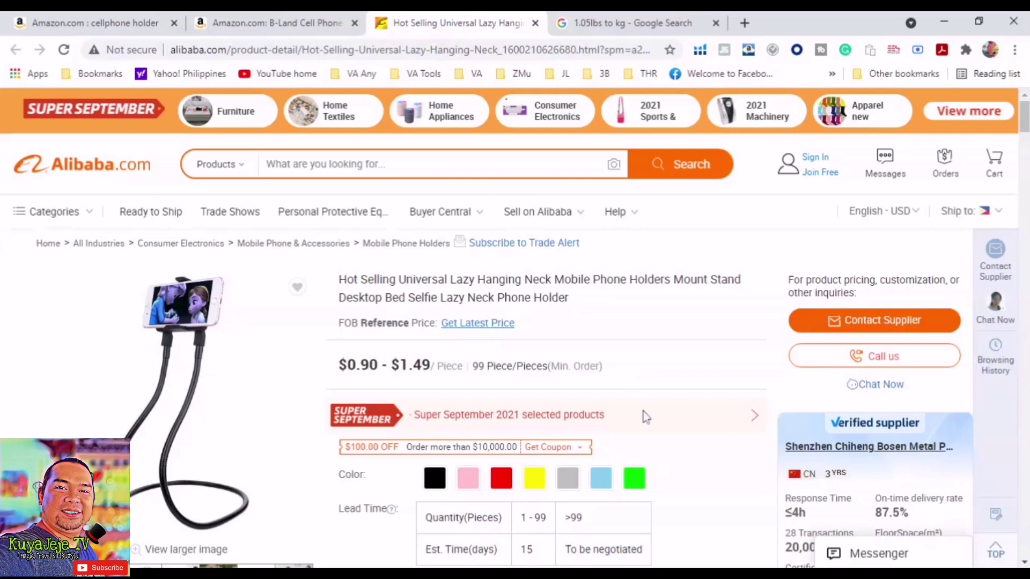
pyautogui.click(289, 22)
# - Check the B-Land holder's weights in Helium 10, then return to the Google pounds-to-kilograms converter
pyautogui.scroll(-20, 700, 492)
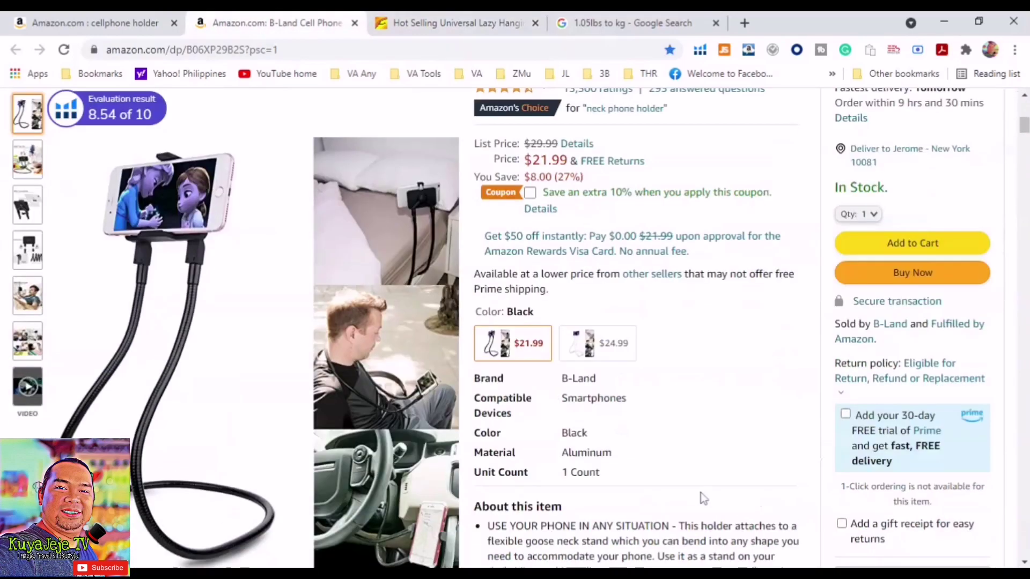
pyautogui.scroll(-8, 700, 496)
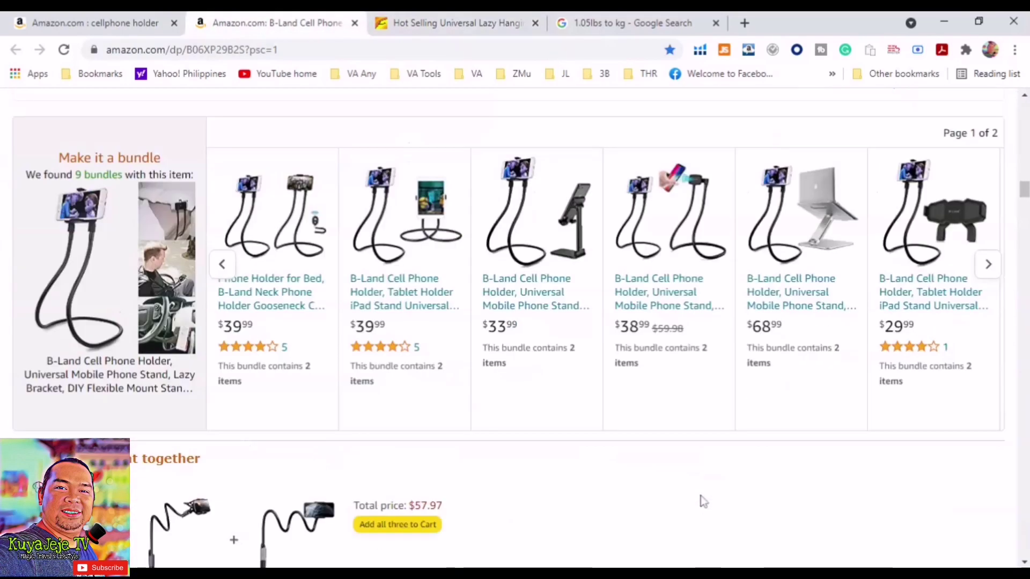
pyautogui.scroll(8, 700, 498)
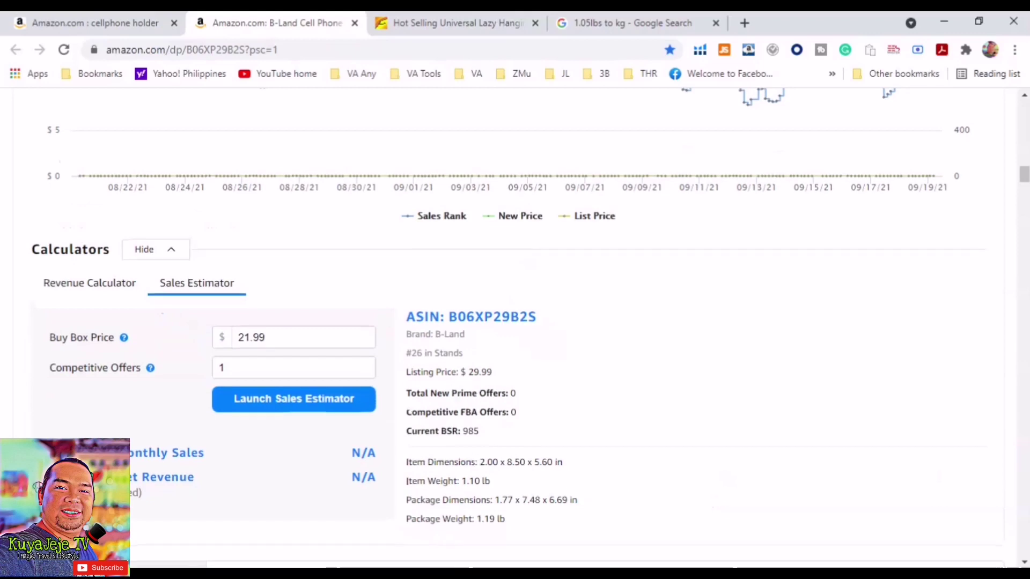
pyautogui.scroll(-3, 482, 419)
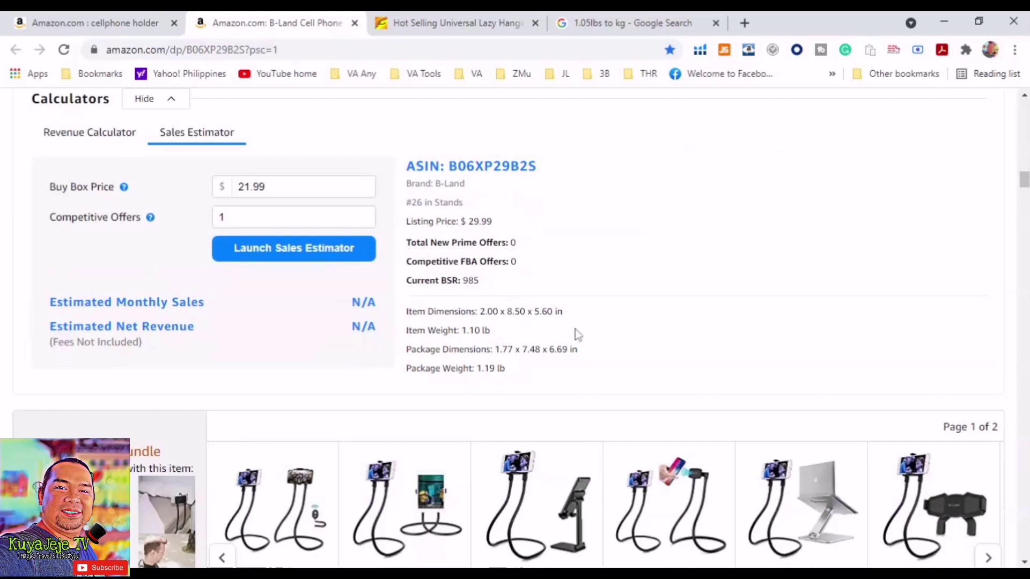
pyautogui.click(629, 24)
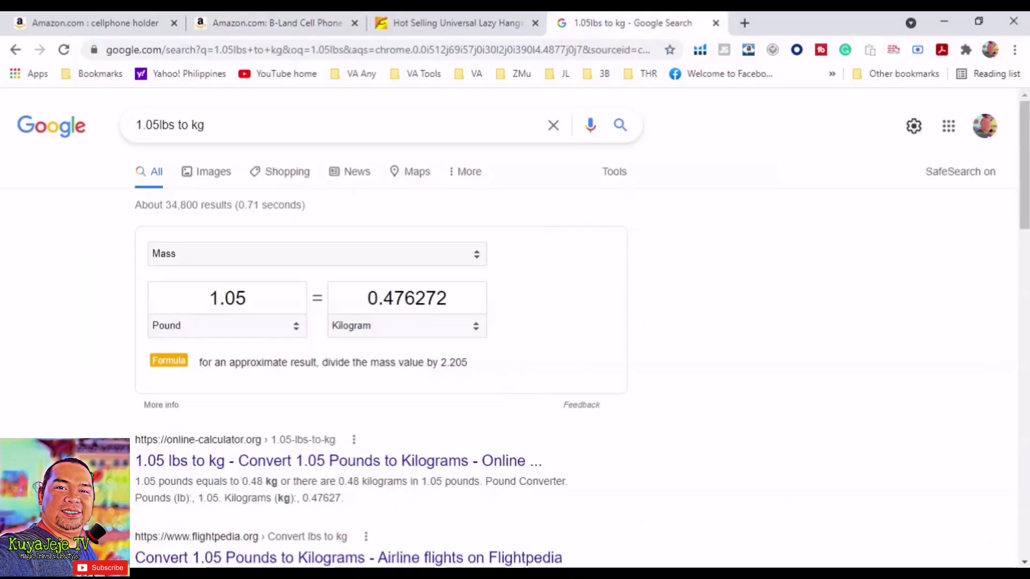
# - Change the converter's pound value from 1.05 to 1.10, giving 0.498952 kg
pyautogui.click(232, 300)
pyautogui.click(246, 298)
pyautogui.press('BackSpace')
pyautogui.press('BackSpace')
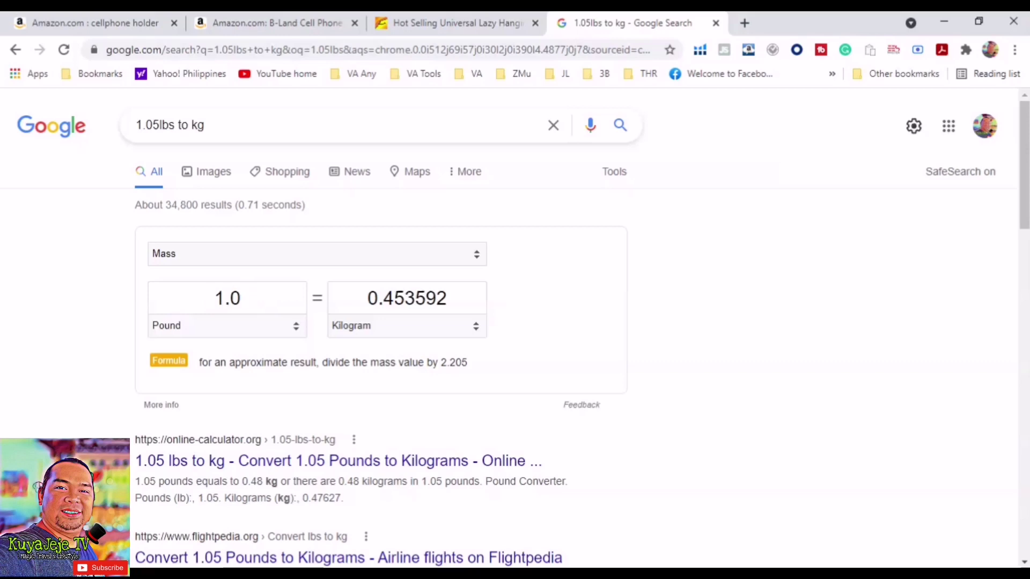
pyautogui.write('10')
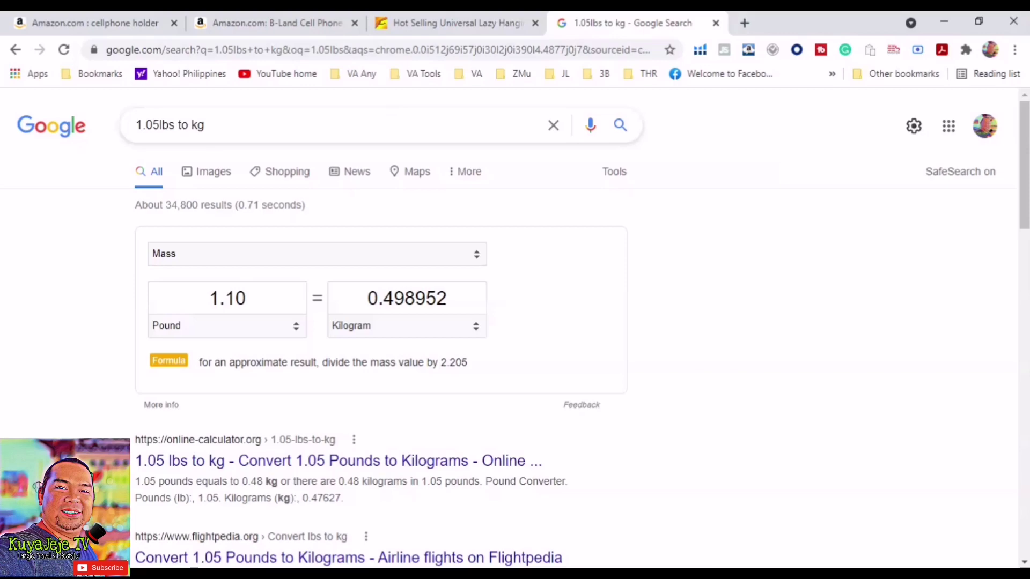
# - Return to the B-Land Amazon page and launch Helium 10's Profitability Calculator showing 40.99% margin
pyautogui.click(268, 23)
pyautogui.scroll(5, 660, 479)
pyautogui.scroll(7, 659, 479)
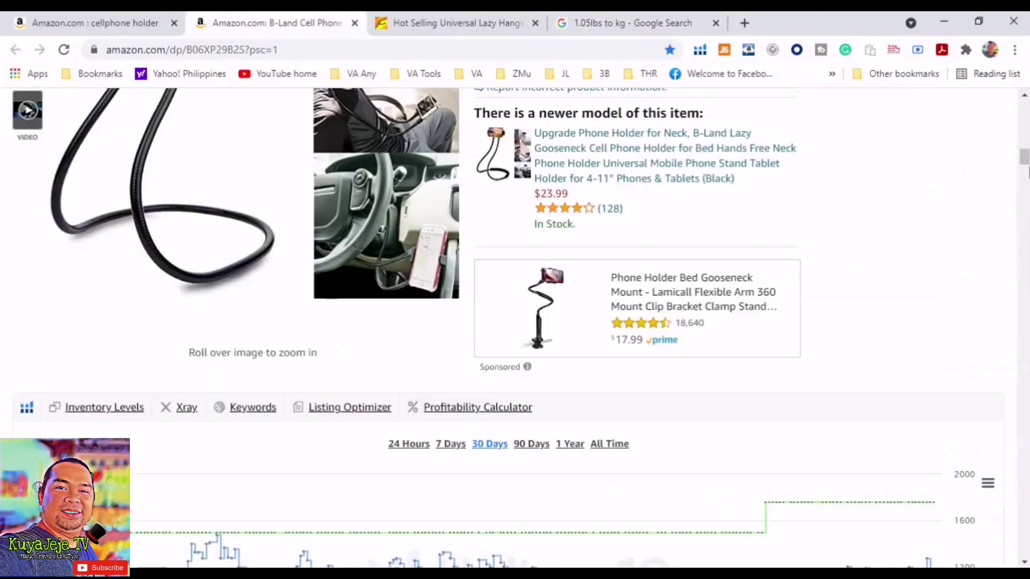
pyautogui.scroll(10, 820, 391)
pyautogui.scroll(-4, 626, 431)
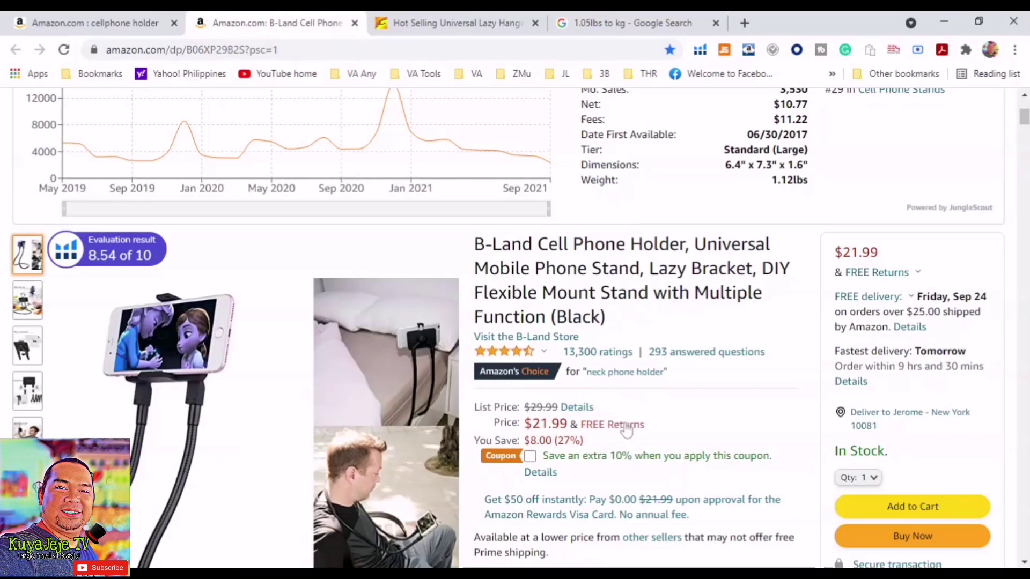
pyautogui.scroll(-1, 627, 431)
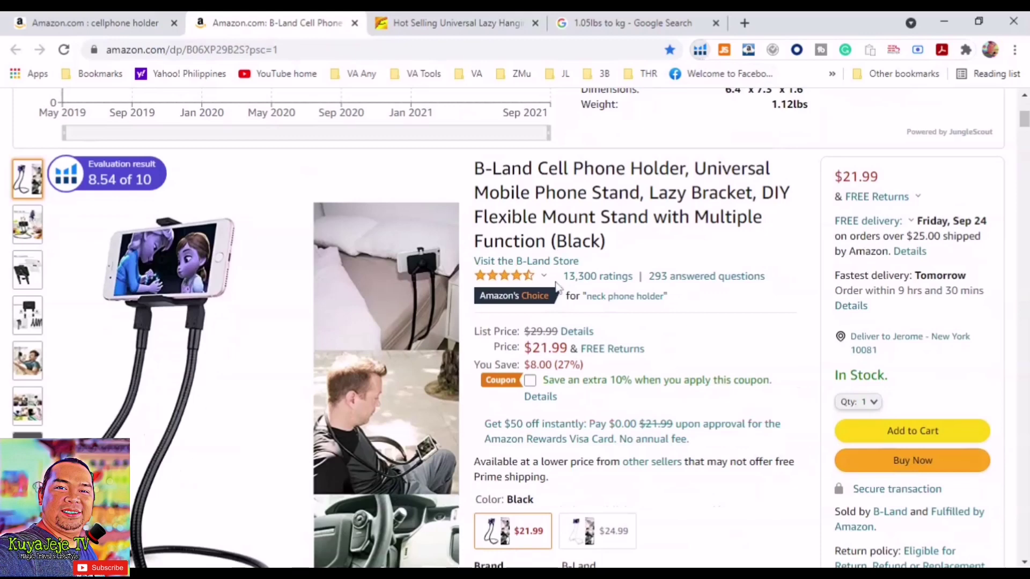
pyautogui.click(700, 50)
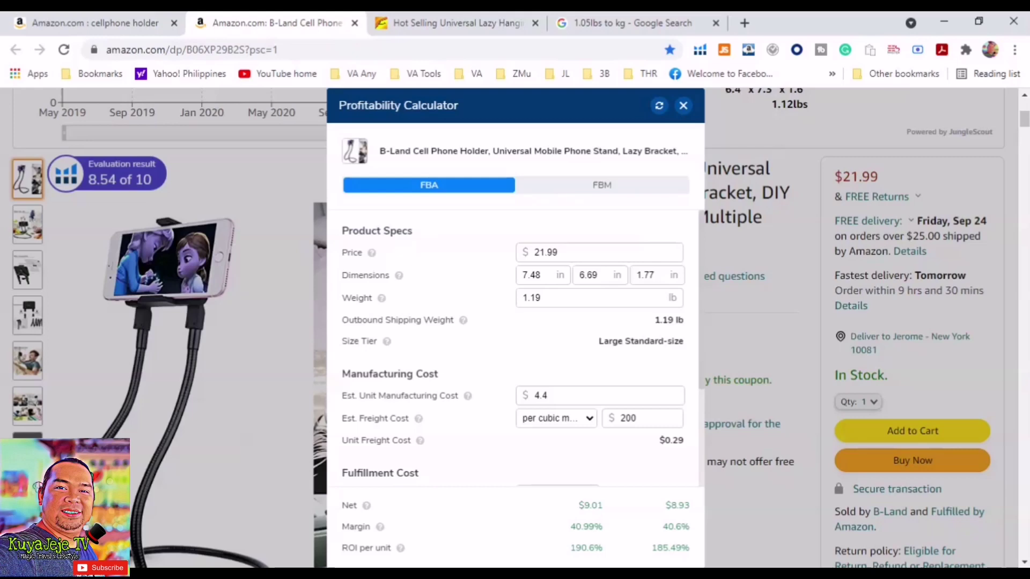
# - Replace the 4.4 unit manufacturing cost with 1.49
pyautogui.click(520, 397)
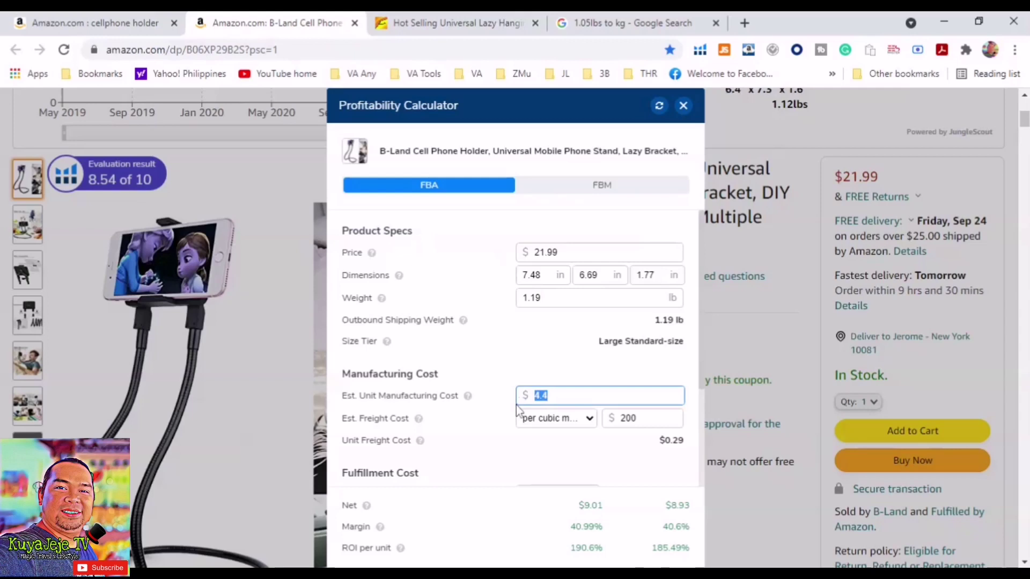
pyautogui.write('1.2')
pyautogui.press('BackSpace')
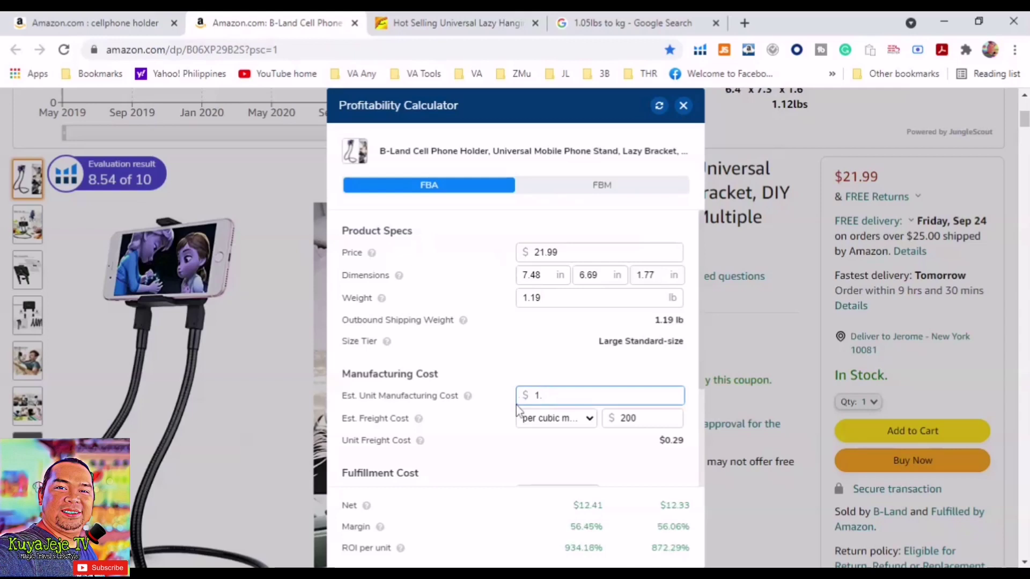
pyautogui.write('49')
# - Glance at the Google conversion tab, then return and review the 54.22% margin and 655.55% ROI
pyautogui.click(638, 21)
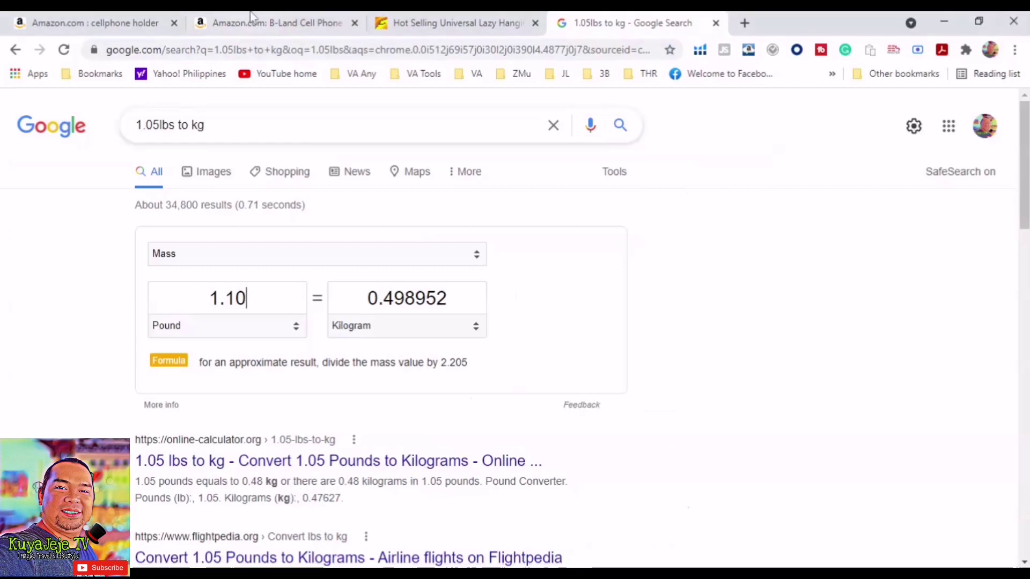
pyautogui.click(268, 23)
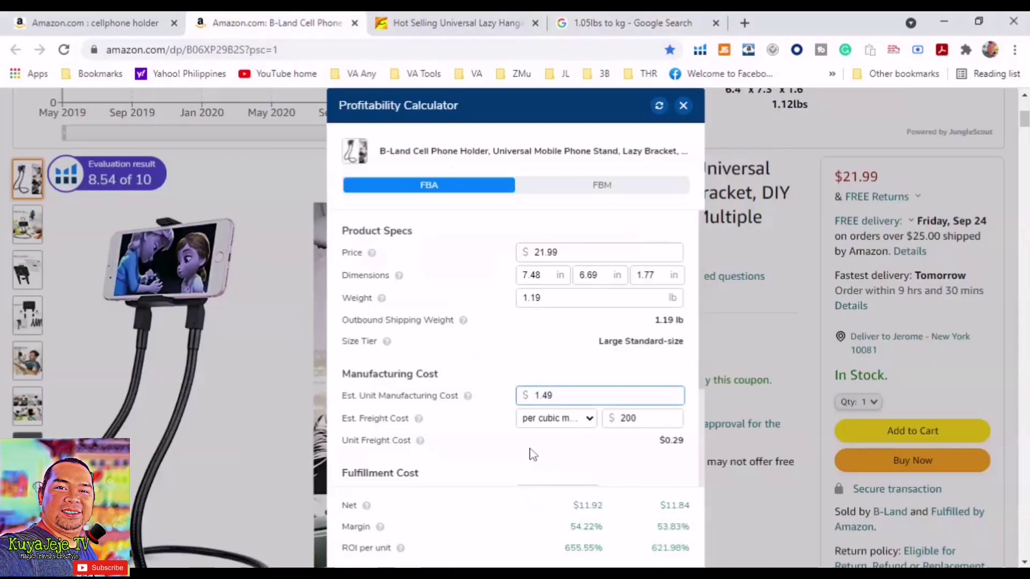
pyautogui.scroll(-1, 531, 453)
pyautogui.scroll(-1, 531, 453)
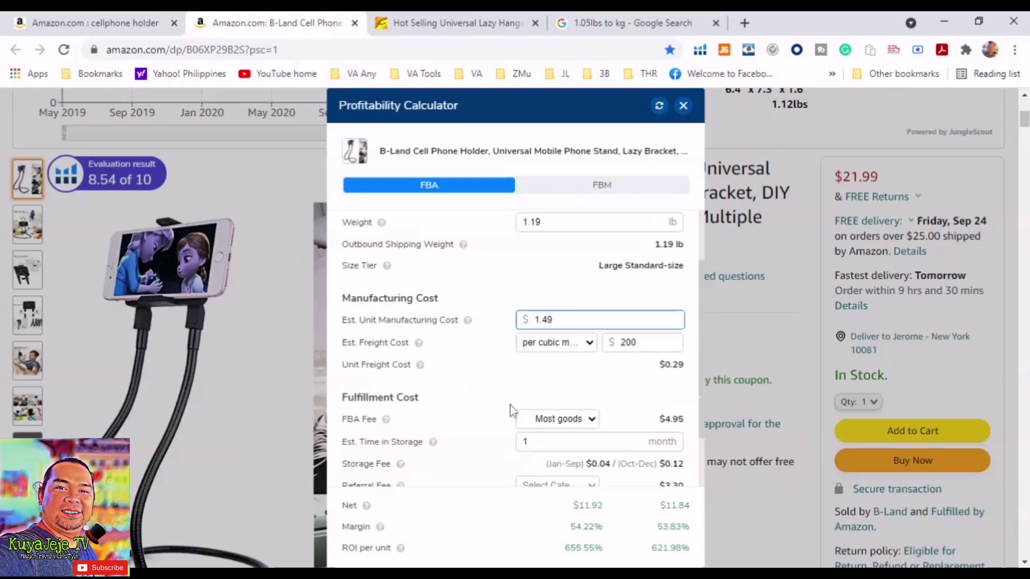
pyautogui.scroll(-3, 510, 407)
pyautogui.scroll(6, 510, 409)
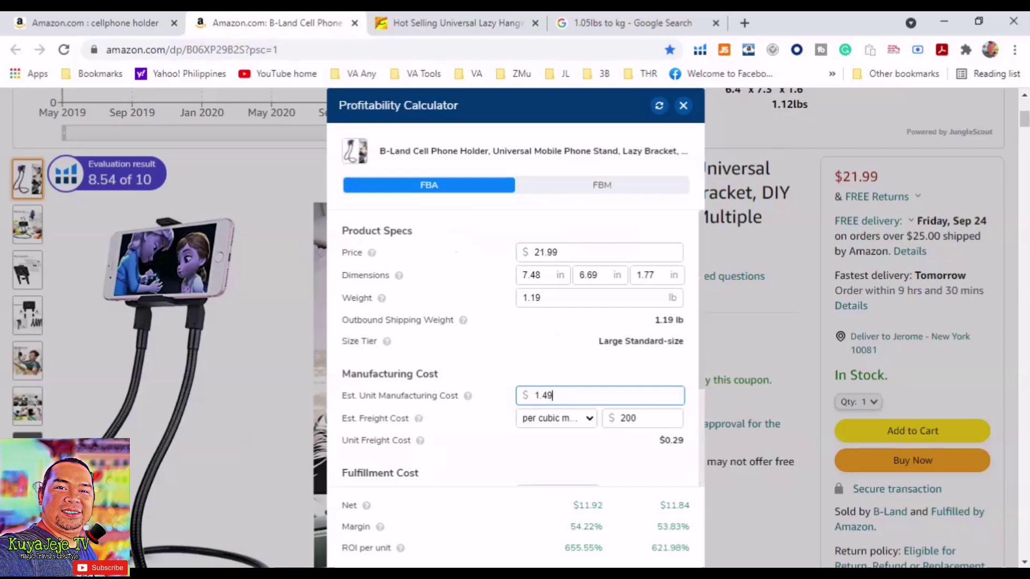
# - Switch Est. Freight Cost to per kilogram and set the rate to 1.96, replacing 200
pyautogui.click(590, 420)
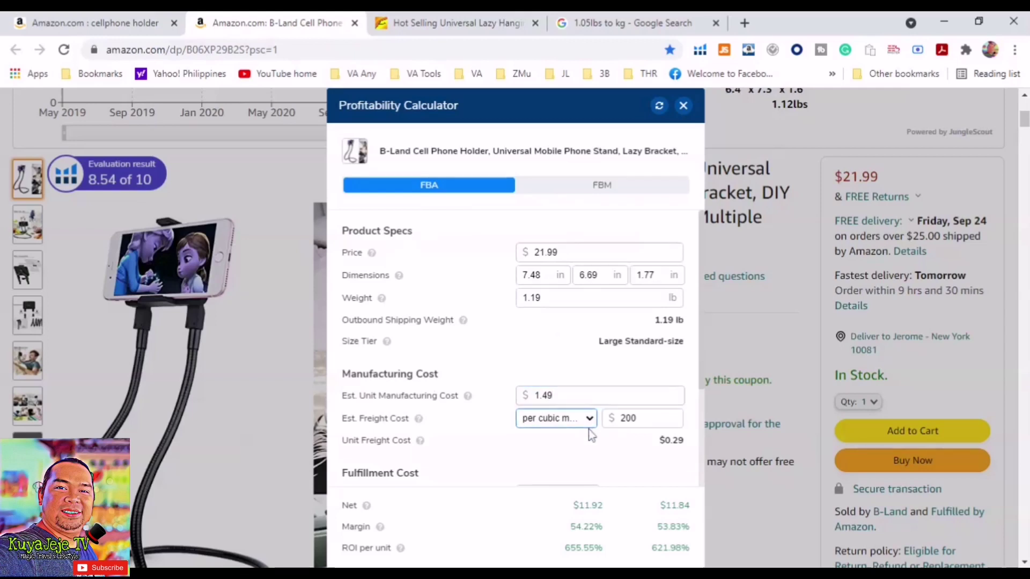
pyautogui.press('Down')
pyautogui.click(605, 419)
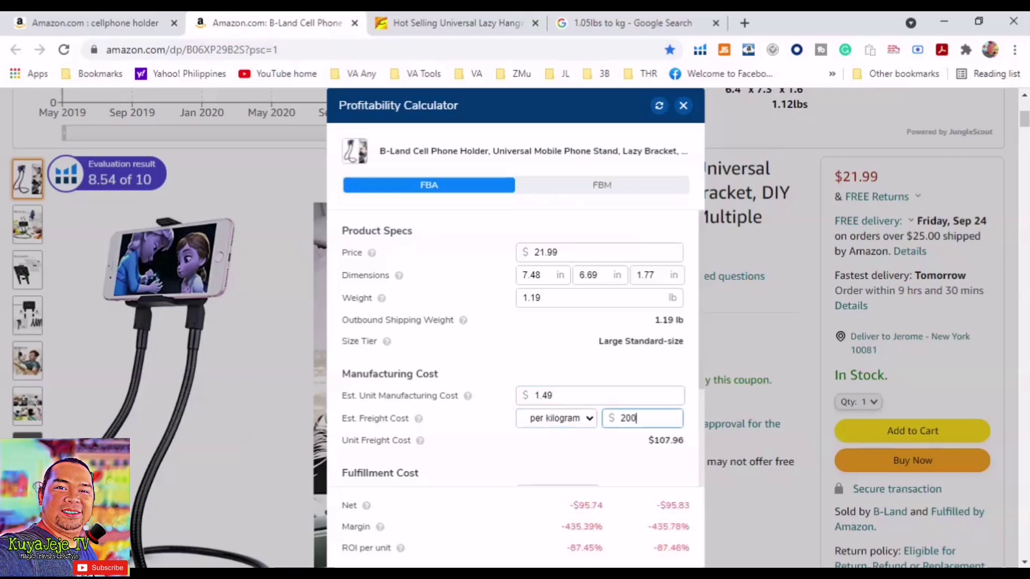
pyautogui.write('1')
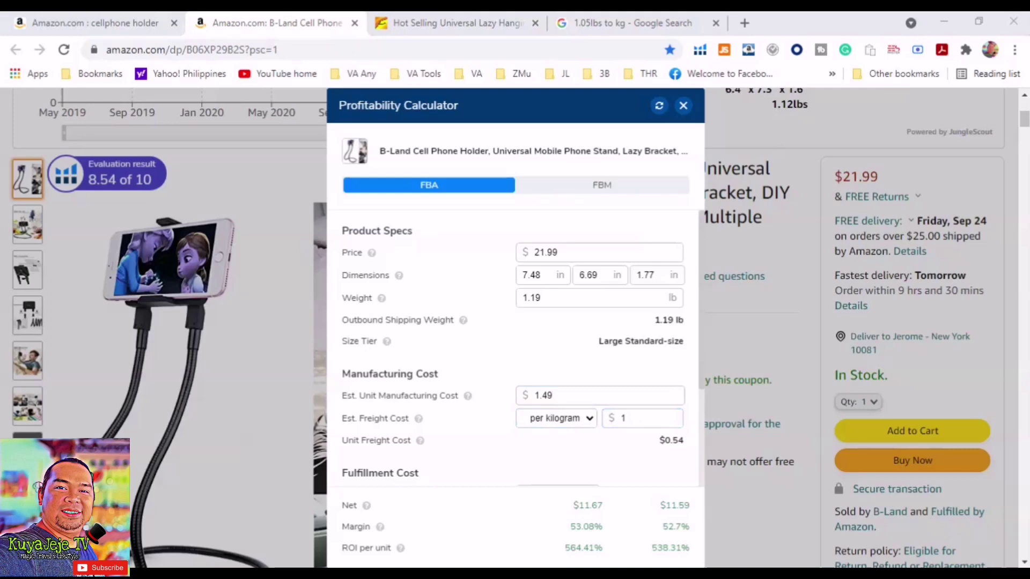
pyautogui.hotkey('alt', 'Tab')
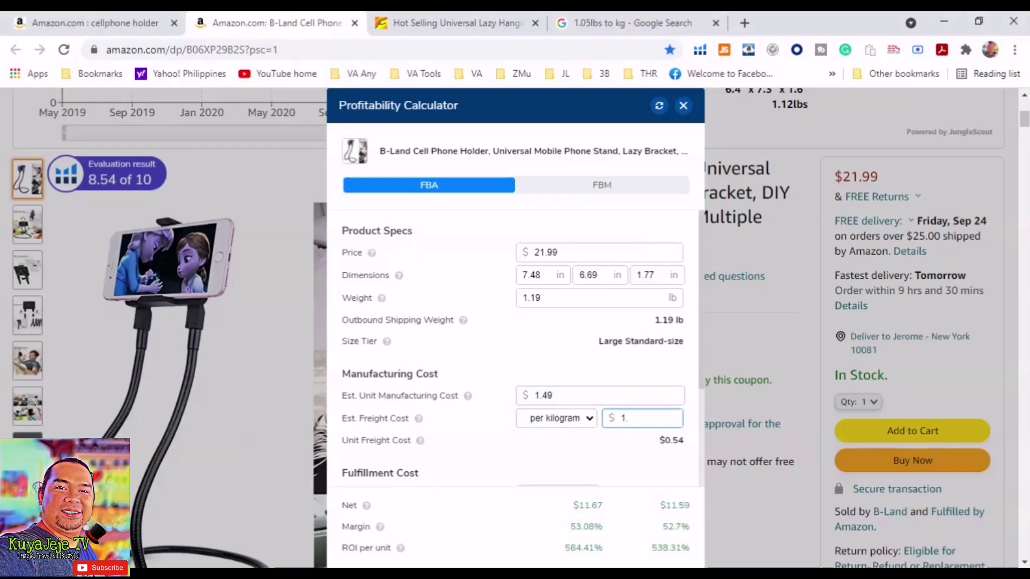
pyautogui.write('.96')
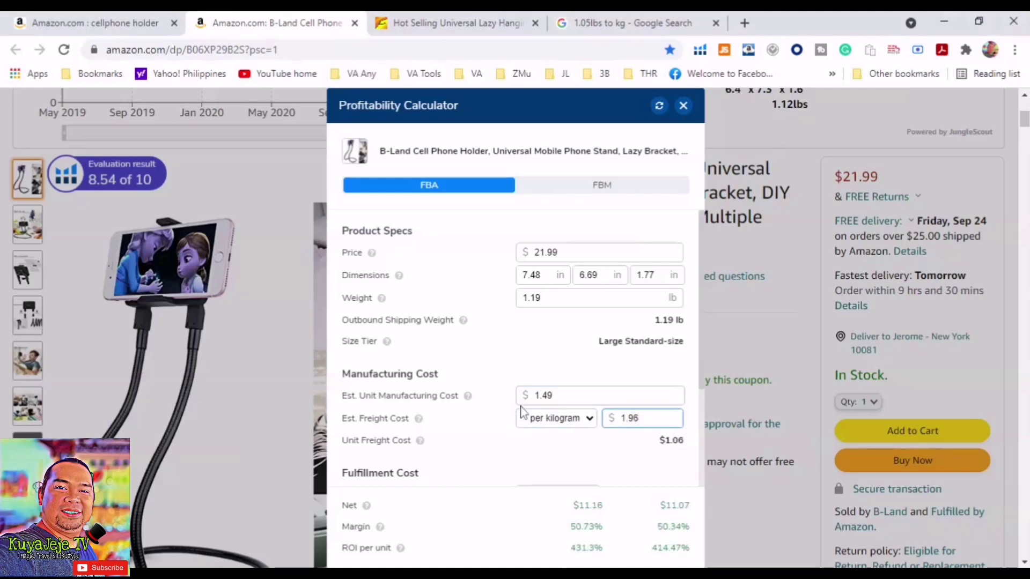
pyautogui.scroll(-3, 517, 411)
pyautogui.scroll(3, 496, 422)
pyautogui.scroll(-3, 494, 423)
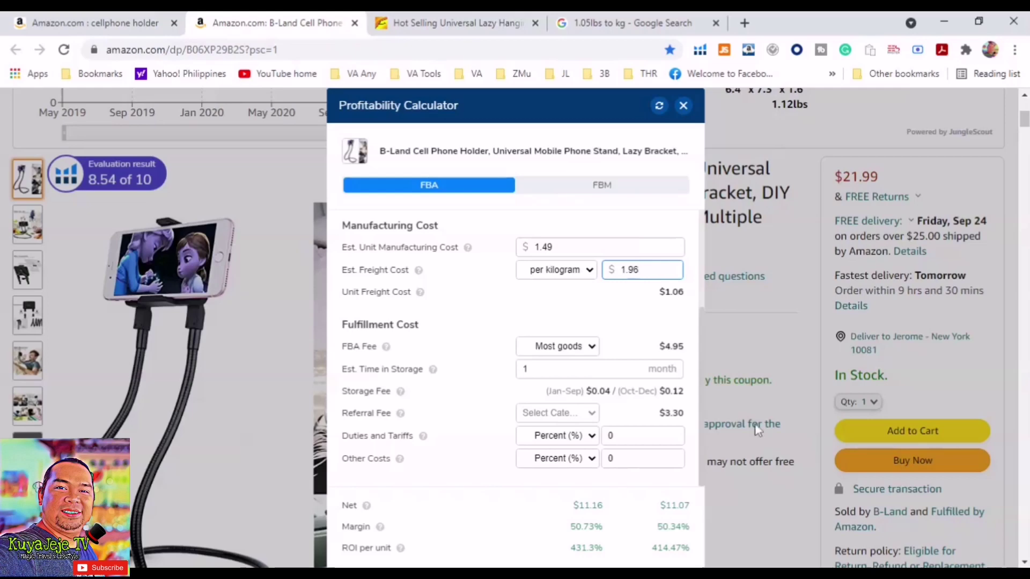
pyautogui.scroll(-4, 755, 425)
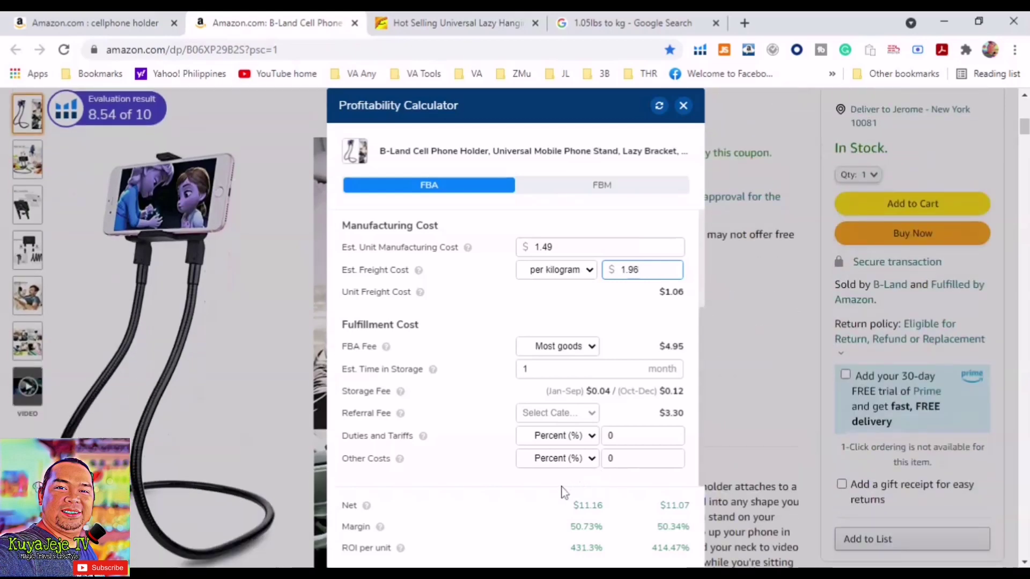